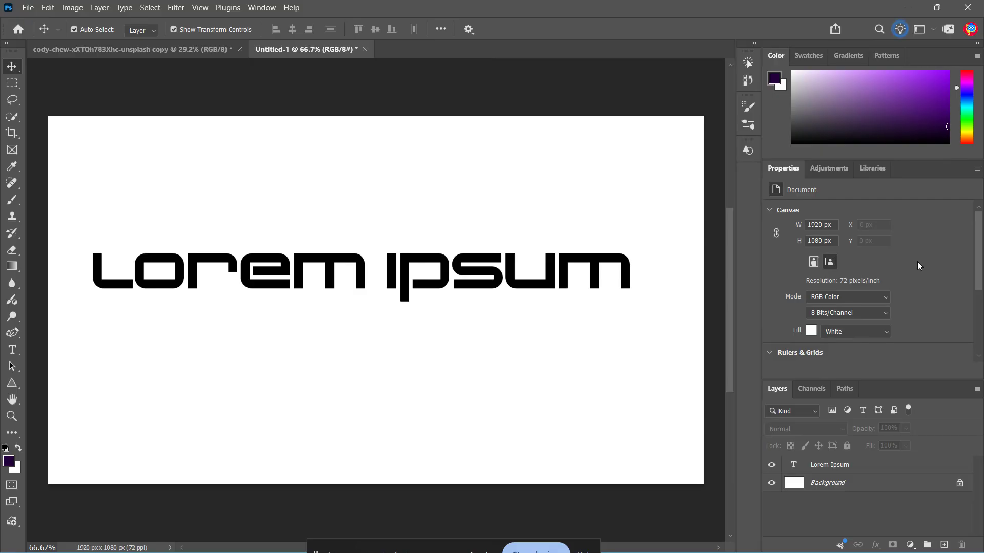
# - Select the Lorem Ipsum text layer and look through the fonts available for it
pyautogui.click(885, 465)
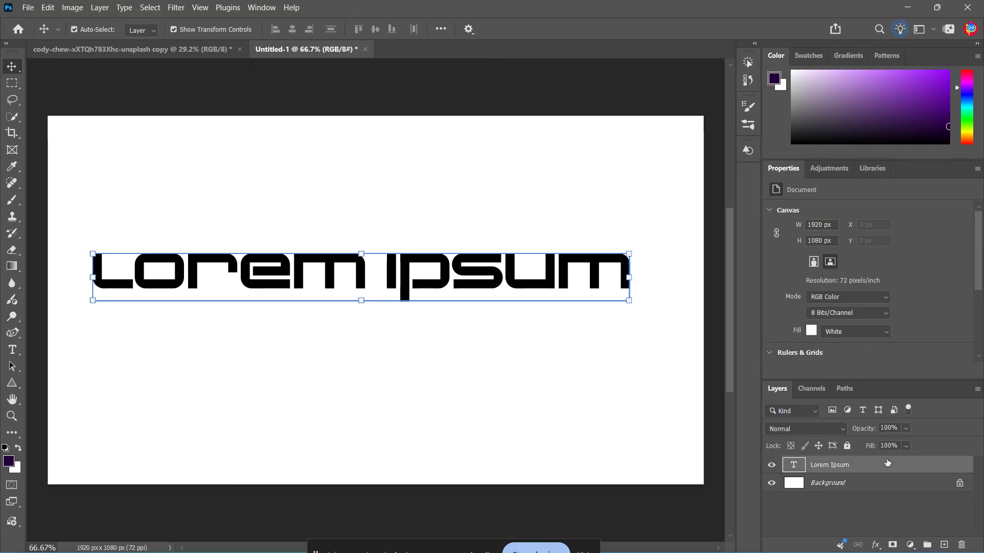
pyautogui.click(887, 245)
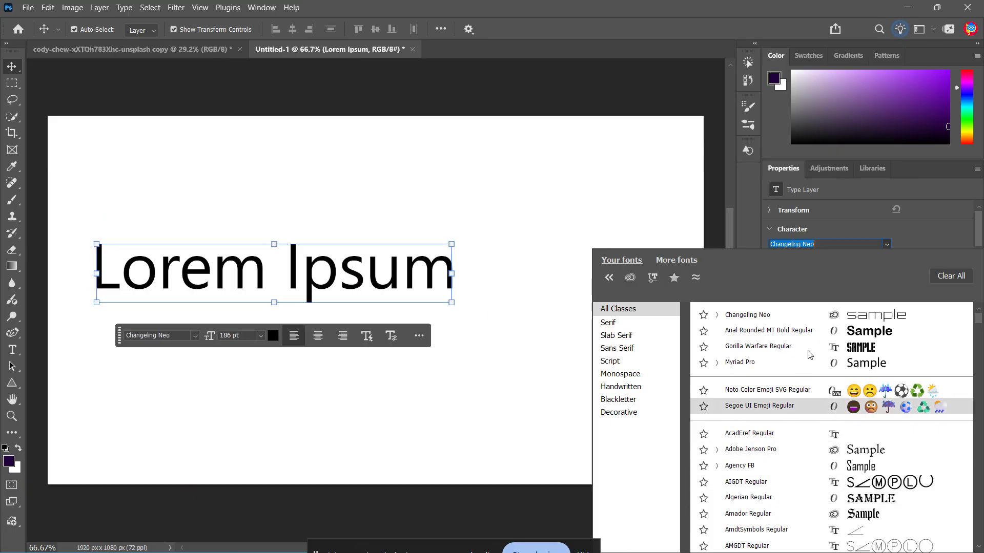
pyautogui.click(909, 230)
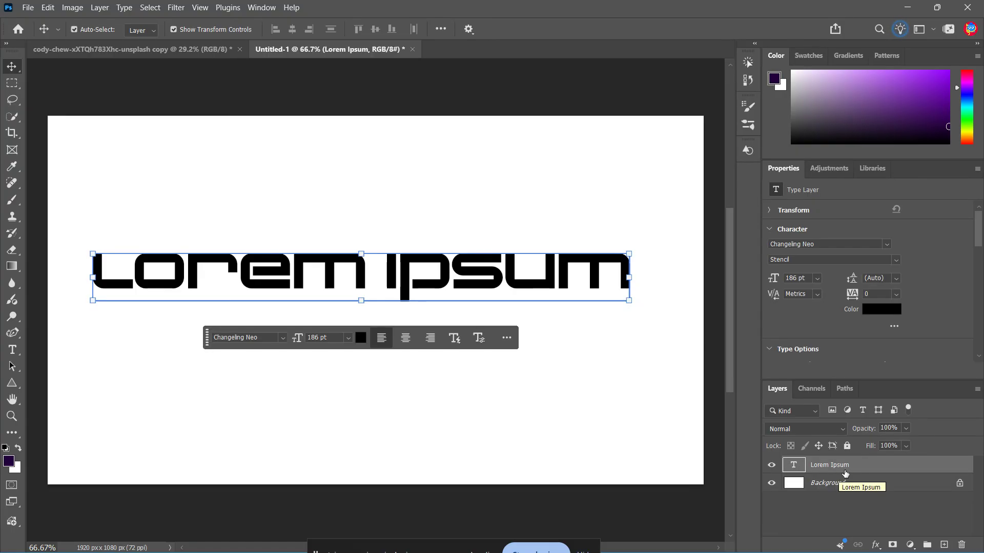
# - Add a Gradient Overlay effect to the Lorem Ipsum text layer, using the Normal blend mode
pyautogui.doubleClick(871, 470)
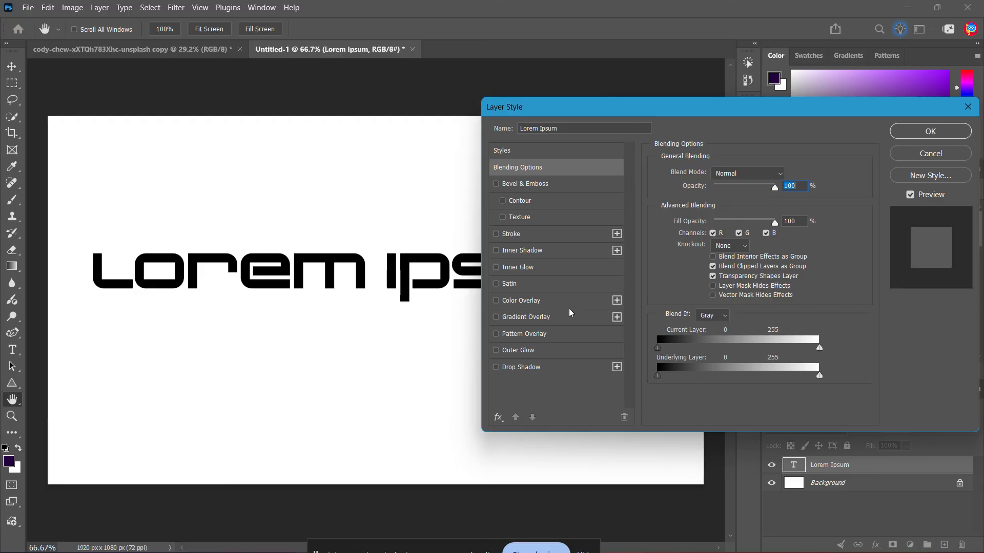
pyautogui.click(502, 320)
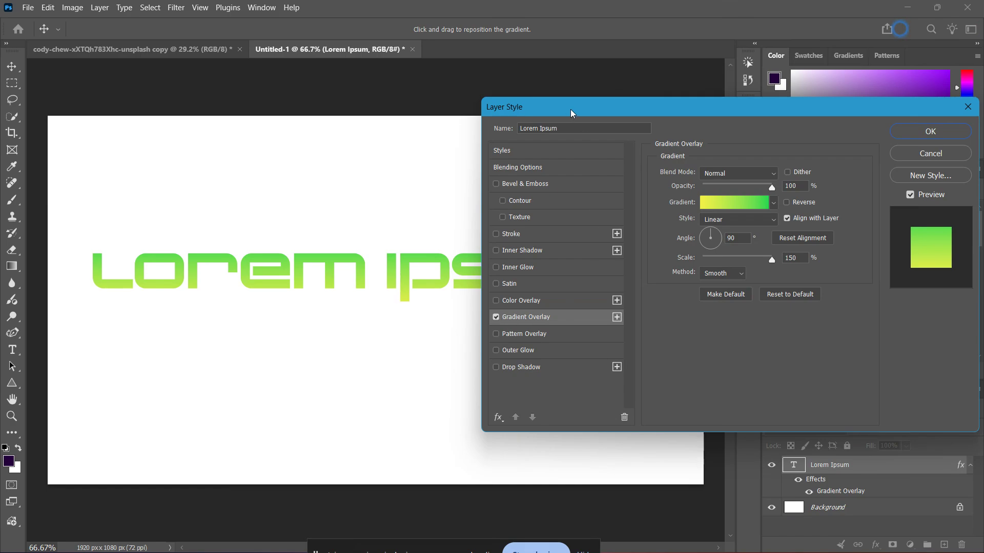
pyautogui.moveTo(572, 114); pyautogui.dragTo(500, 123)
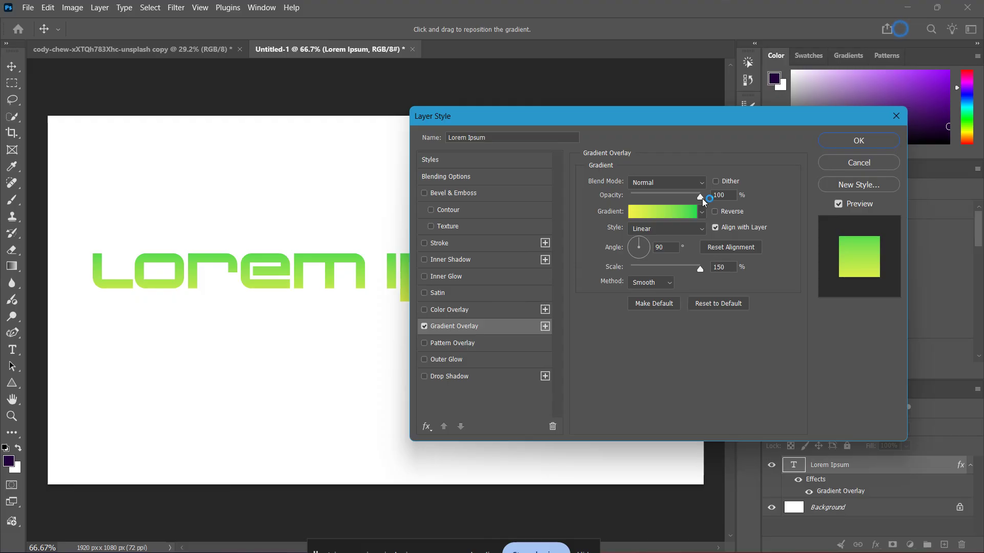
pyautogui.click(681, 184)
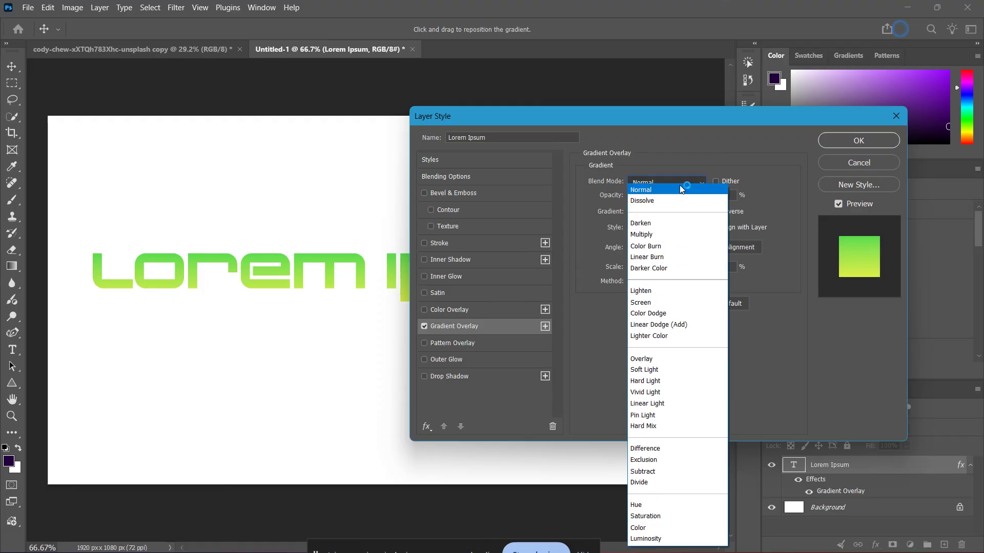
pyautogui.click(680, 189)
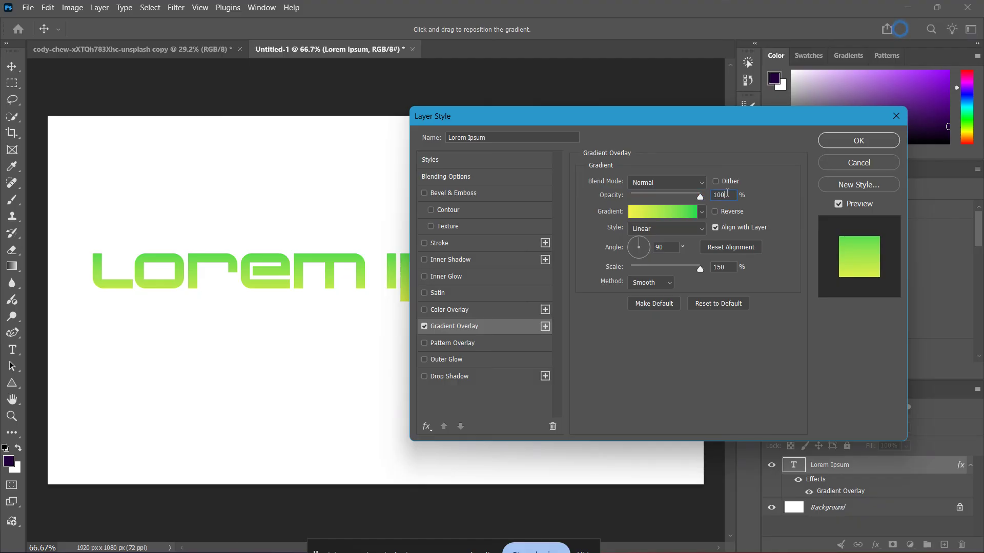
# - Choose the purple-to-pink preset Pink_15 from the Pinks group as the overlay's gradient
pyautogui.click(677, 215)
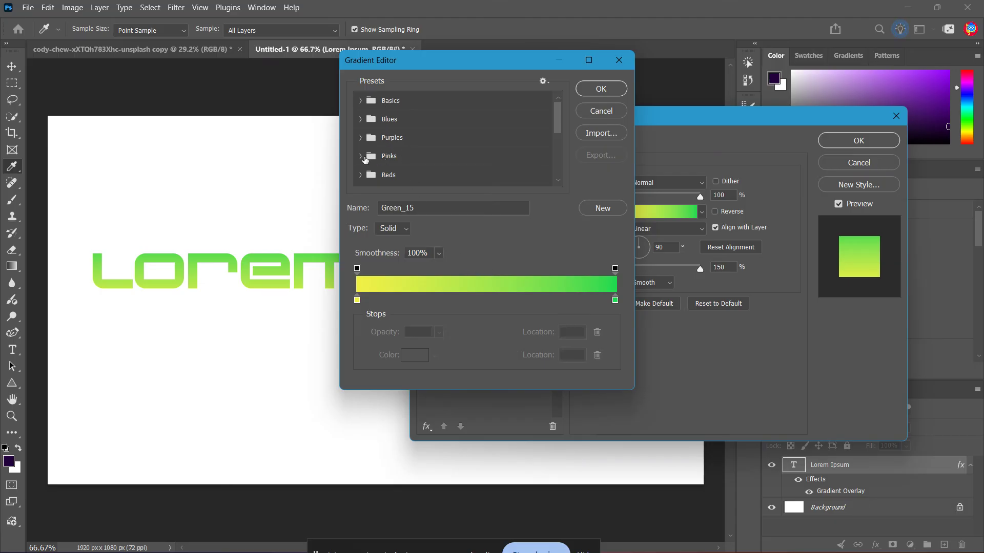
pyautogui.click(359, 156)
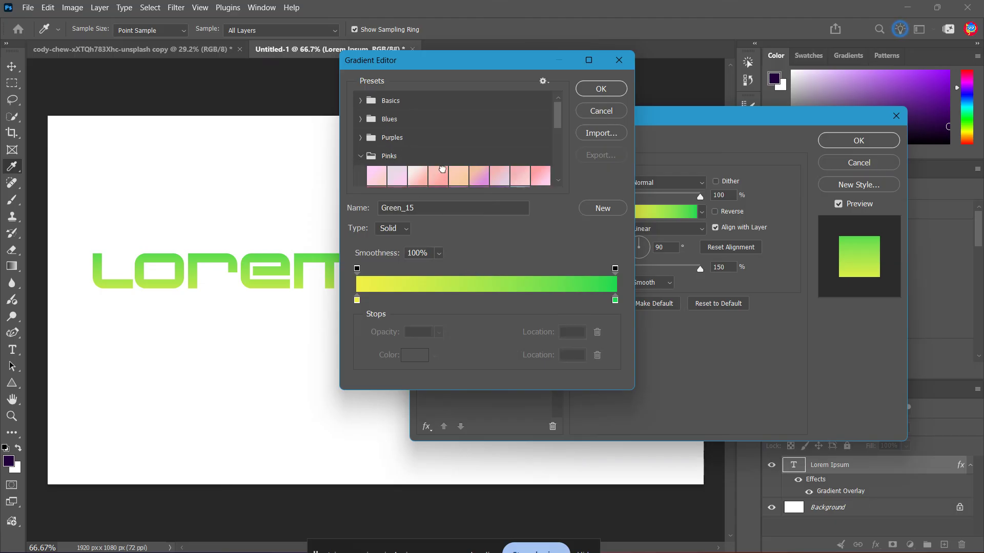
pyautogui.click(441, 175)
pyautogui.scroll(-1, 454, 176)
pyautogui.click(479, 175)
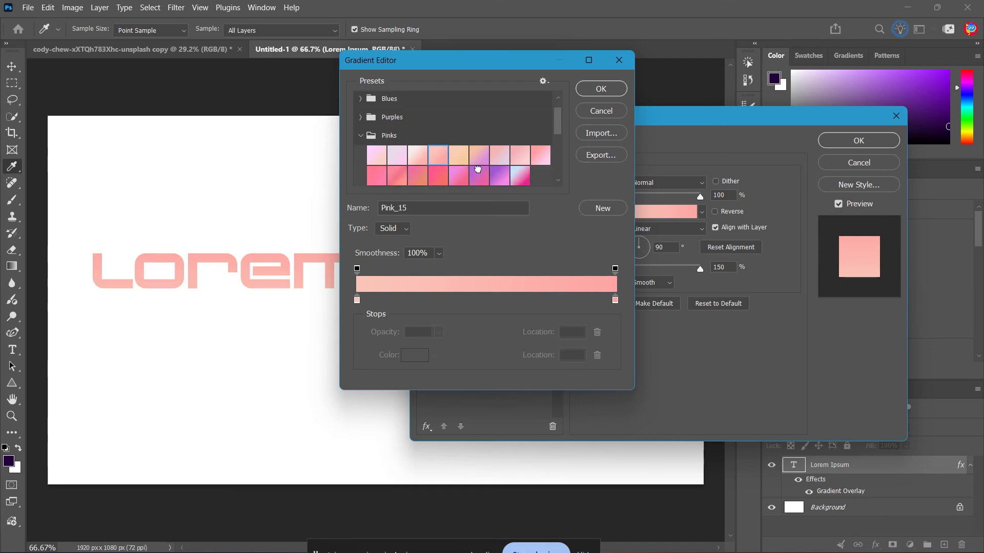
pyautogui.scroll(-1, 480, 174)
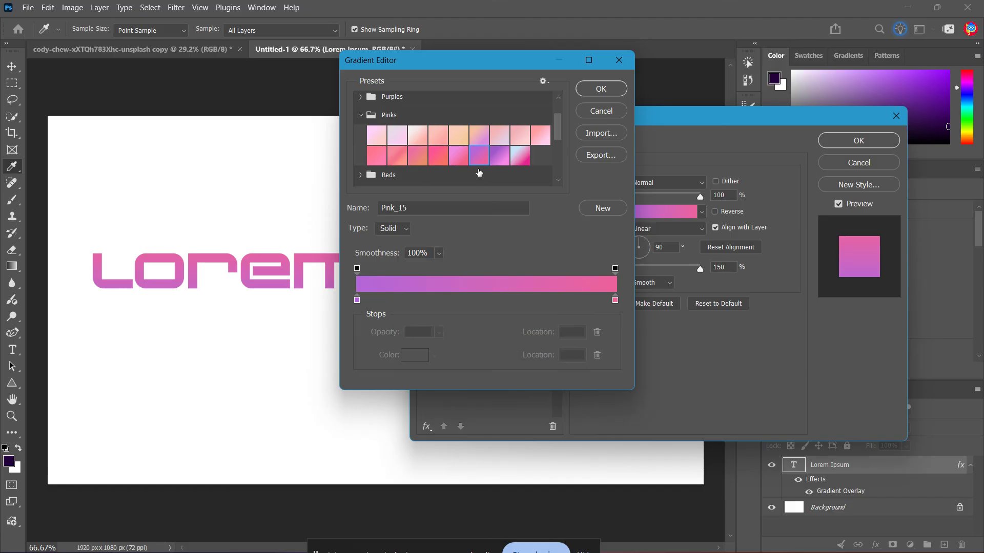
pyautogui.click(506, 152)
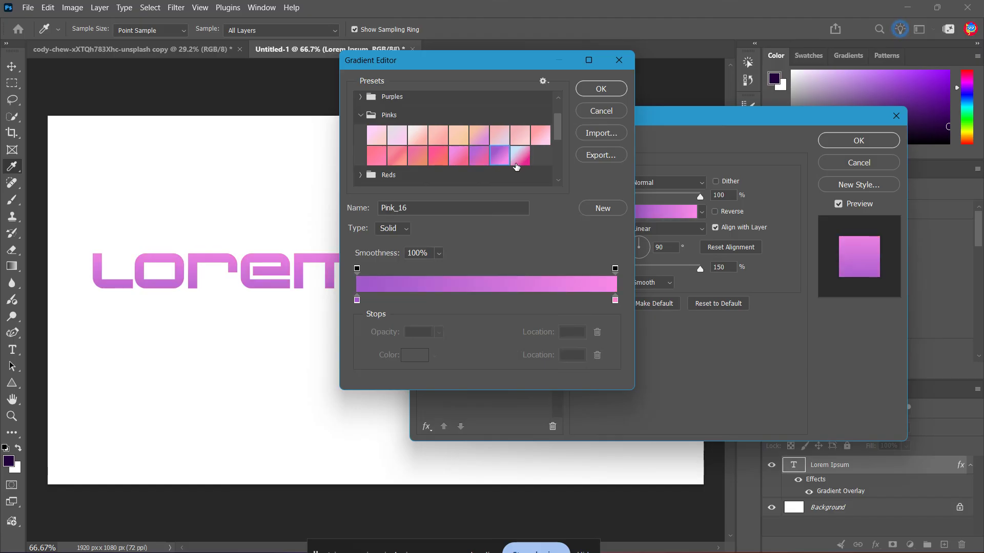
pyautogui.click(484, 159)
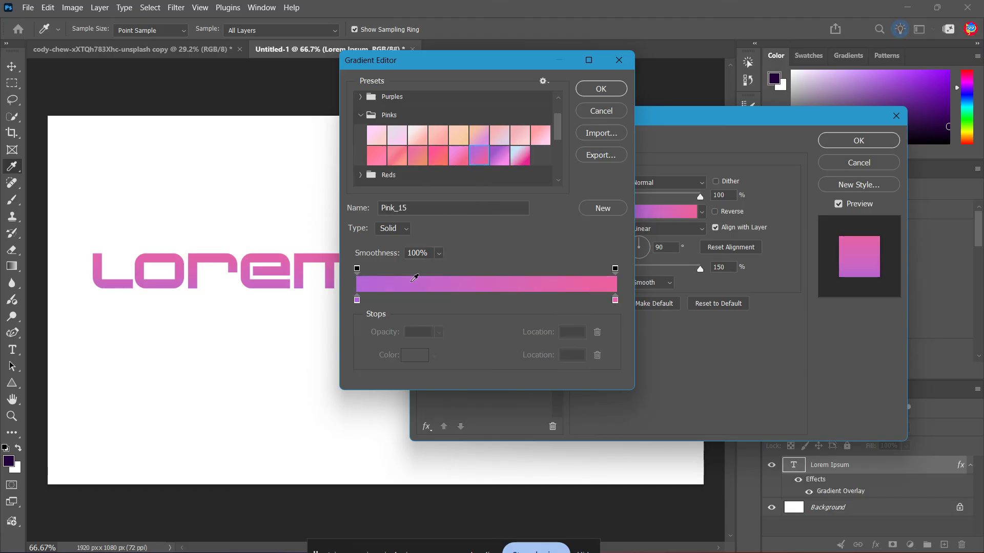
# - Change the gradient's starting color stop at location 0 to a fully saturated, vivid blue
pyautogui.doubleClick(358, 302)
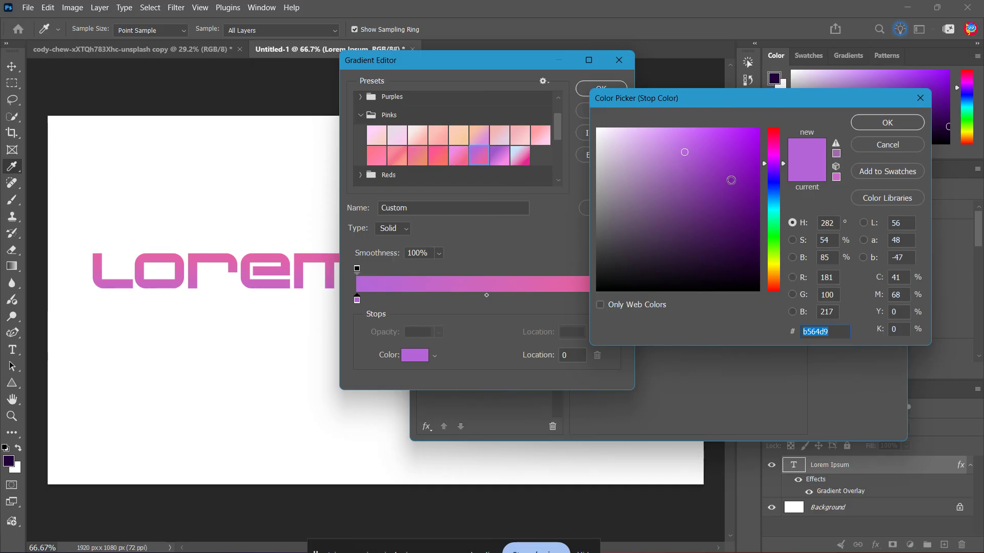
pyautogui.moveTo(712, 146); pyautogui.dragTo(760, 127)
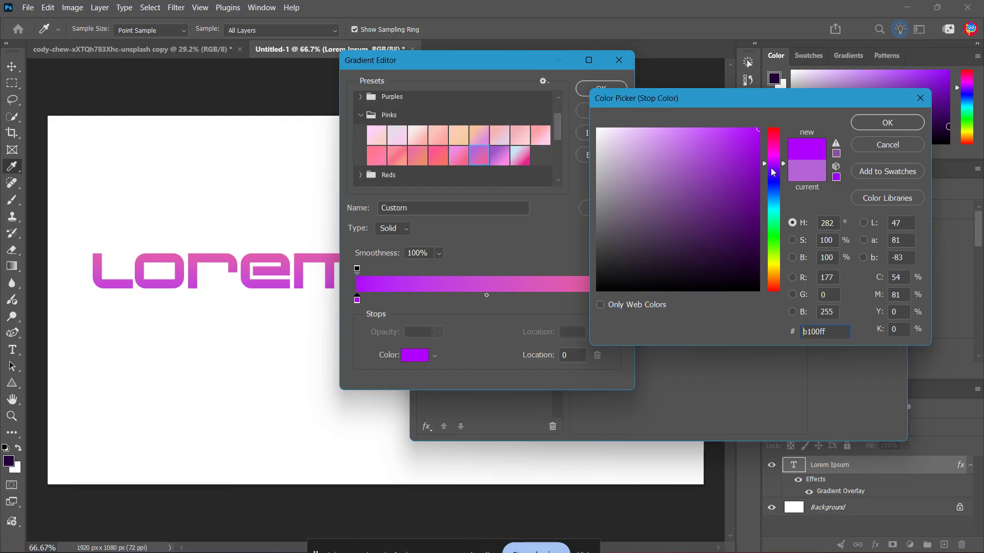
pyautogui.moveTo(771, 168); pyautogui.dragTo(780, 176)
pyautogui.click(874, 122)
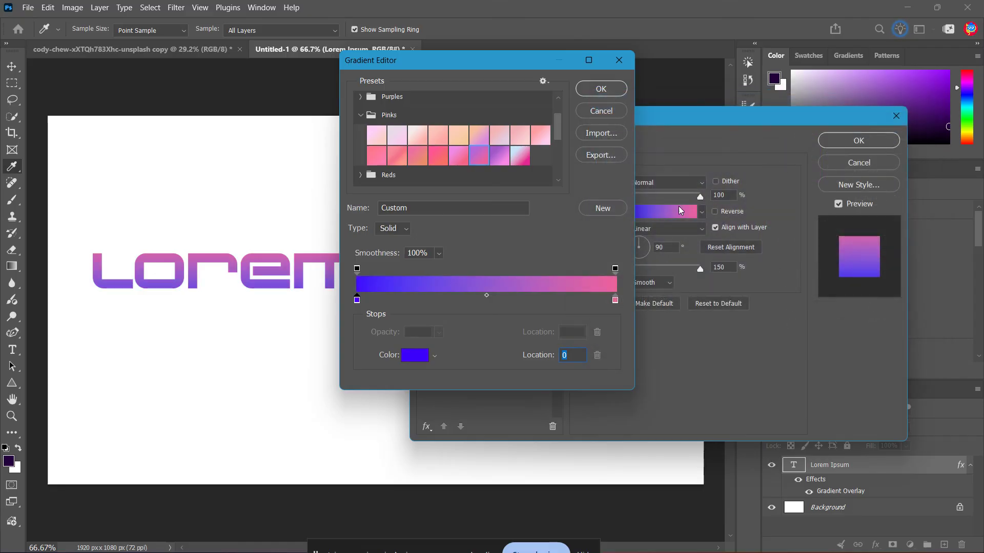
# - Change the gradient's end color stop at location 100 to the dark crimson c50053
pyautogui.doubleClick(616, 301)
pyautogui.click(759, 165)
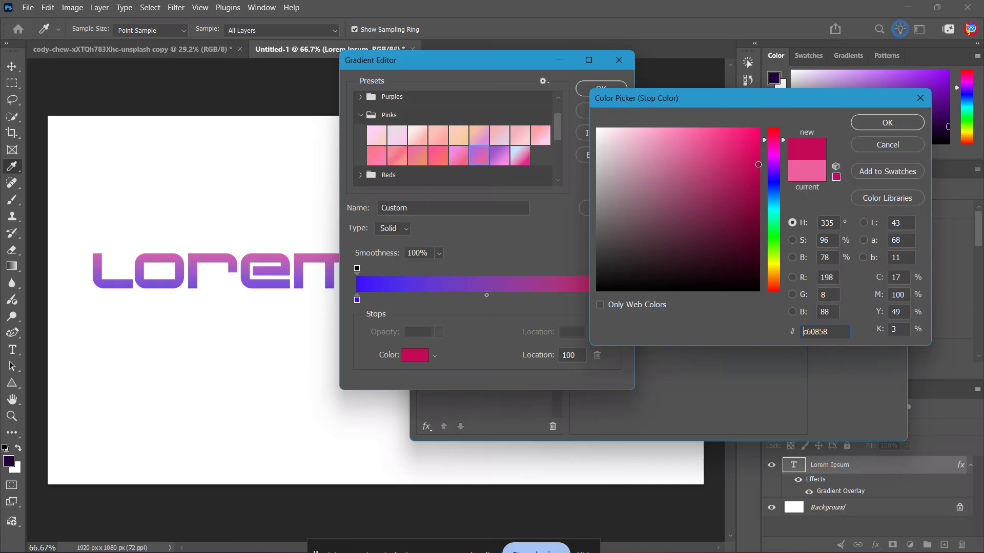
pyautogui.click(760, 165)
pyautogui.click(887, 123)
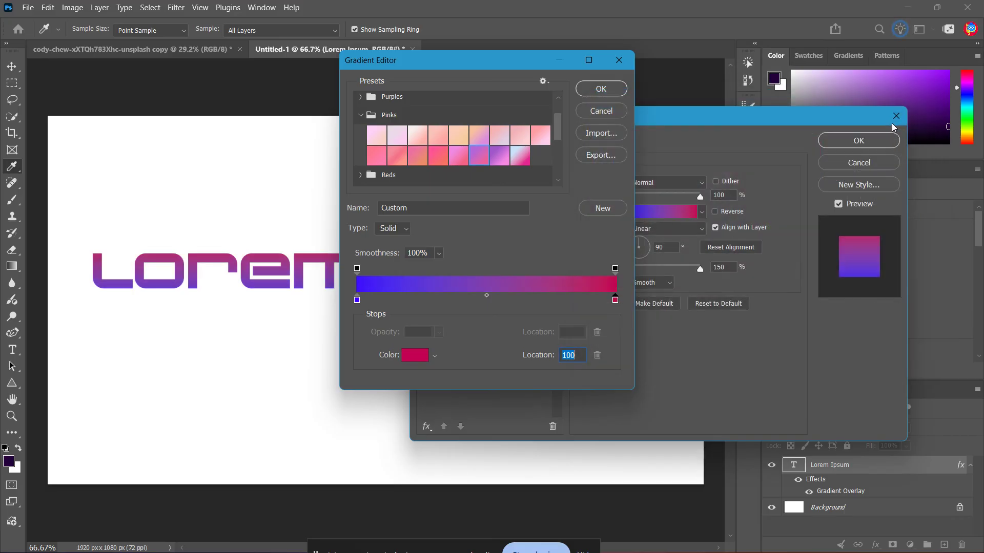
# - Change the gradient's end color stop at location 100 to a bright orange and accept the edited gradient
pyautogui.doubleClick(615, 300)
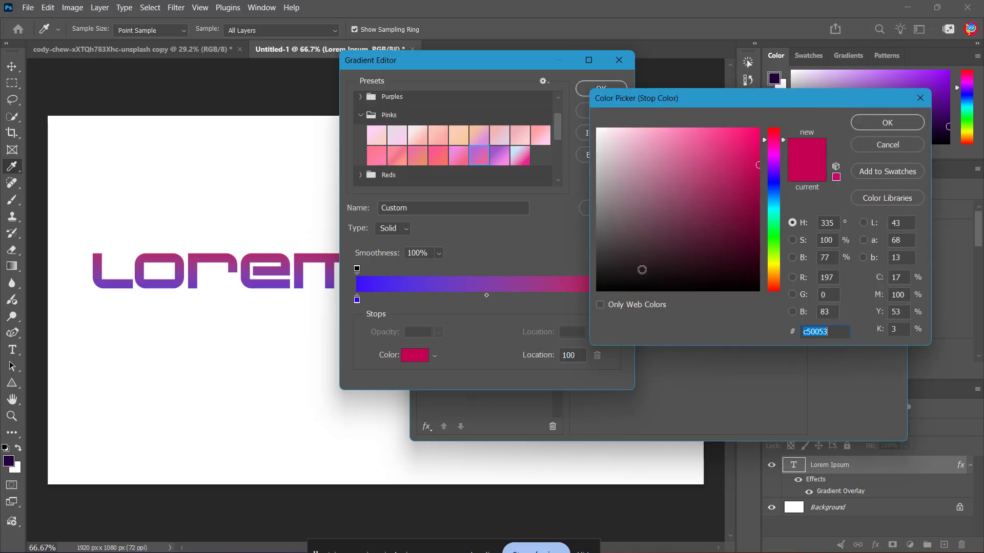
pyautogui.moveTo(775, 226); pyautogui.dragTo(774, 278)
pyautogui.moveTo(747, 149); pyautogui.dragTo(761, 117)
pyautogui.click(861, 123)
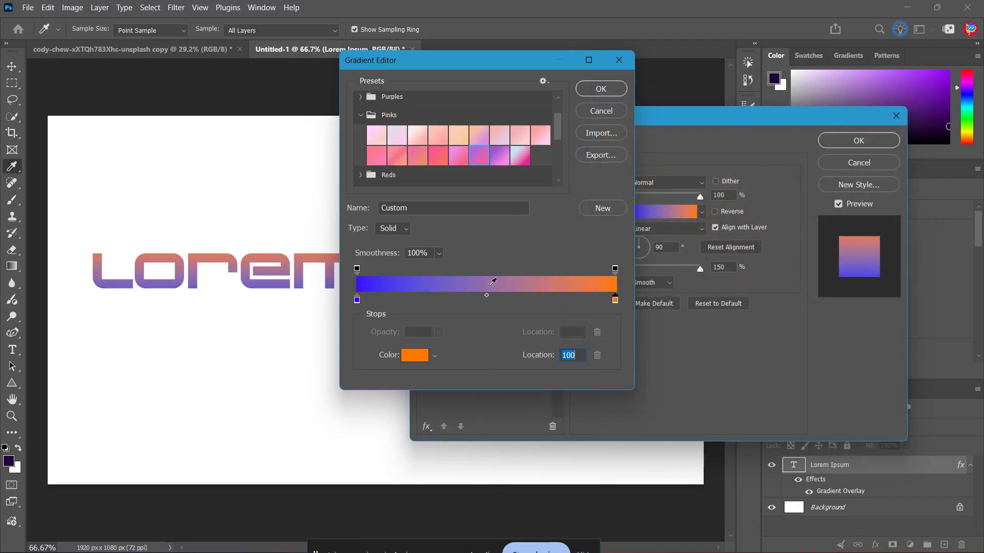
pyautogui.click(587, 91)
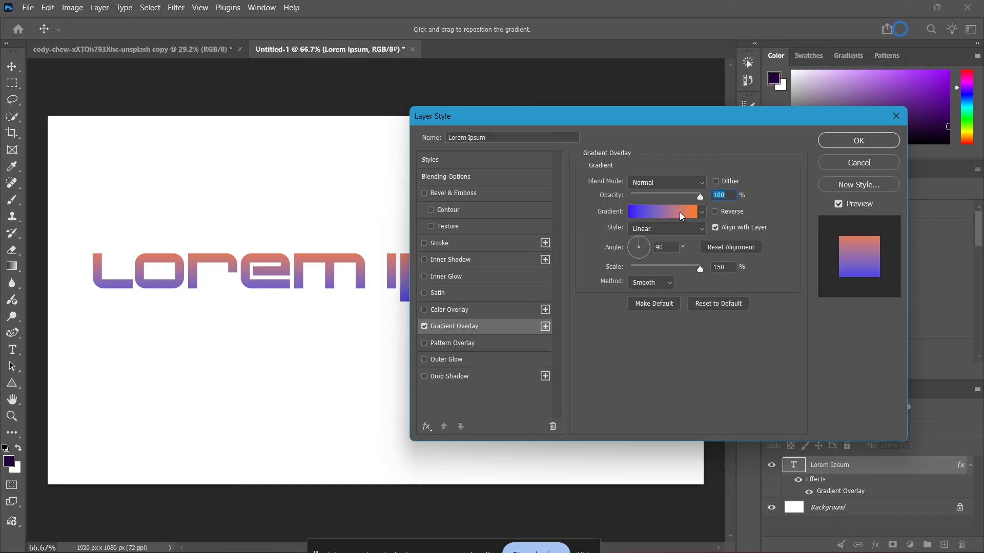
# - Try the Linear gradient style at an angle of 0° with the scale set to 62%
pyautogui.click(672, 230)
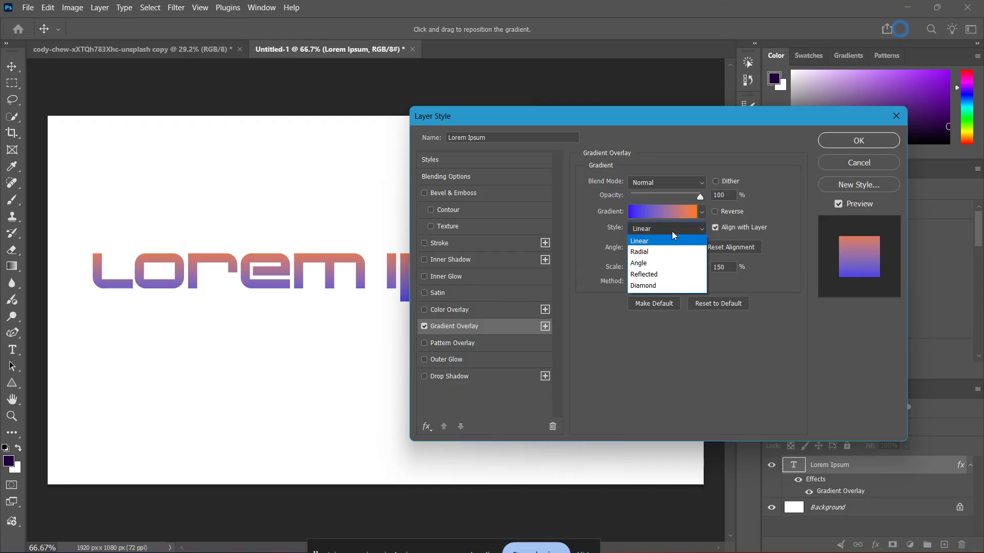
pyautogui.click(639, 243)
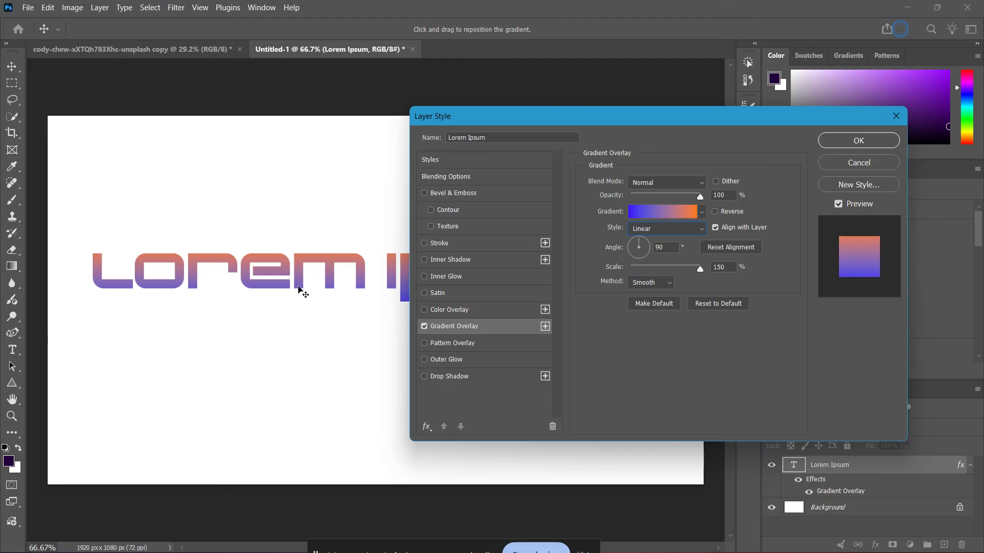
pyautogui.click(639, 260)
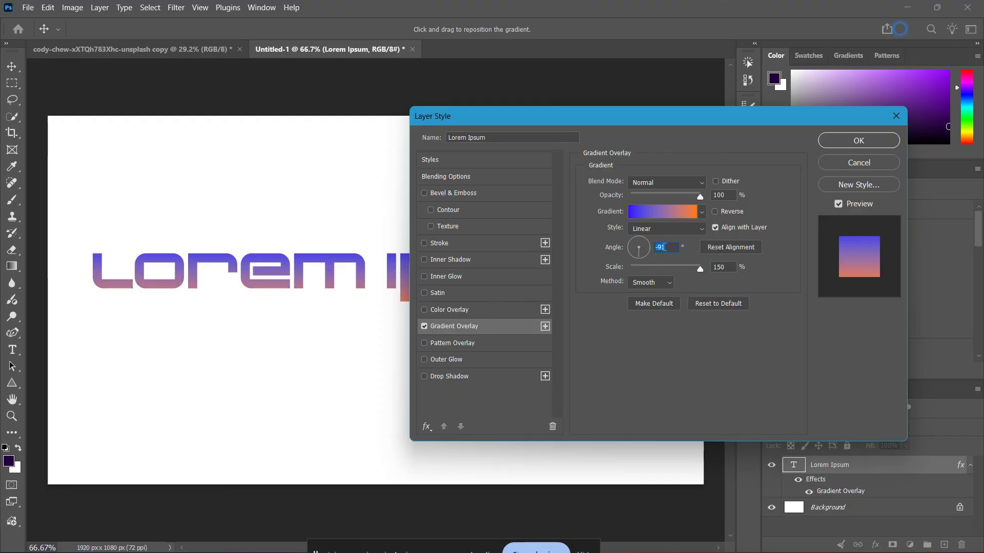
pyautogui.write('0')
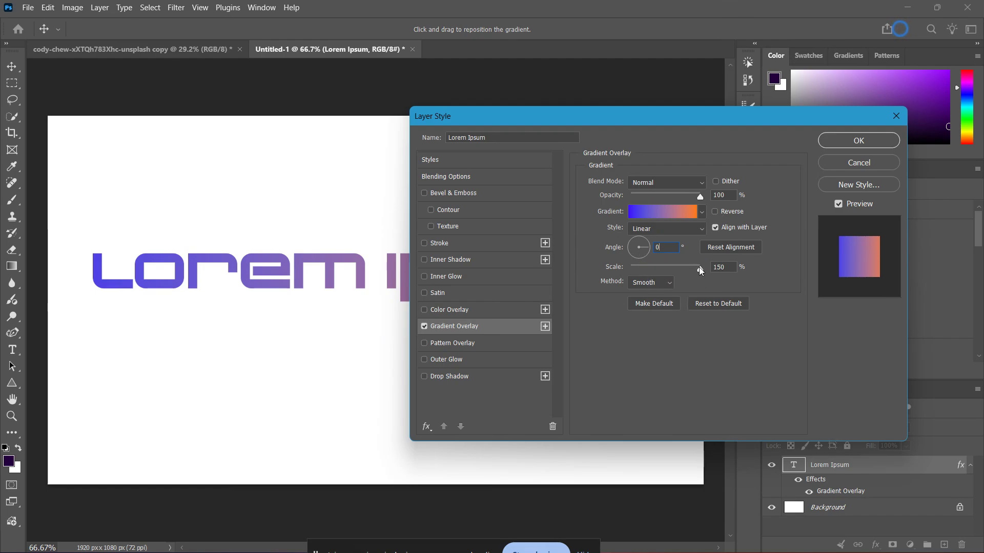
pyautogui.moveTo(698, 269); pyautogui.dragTo(653, 272)
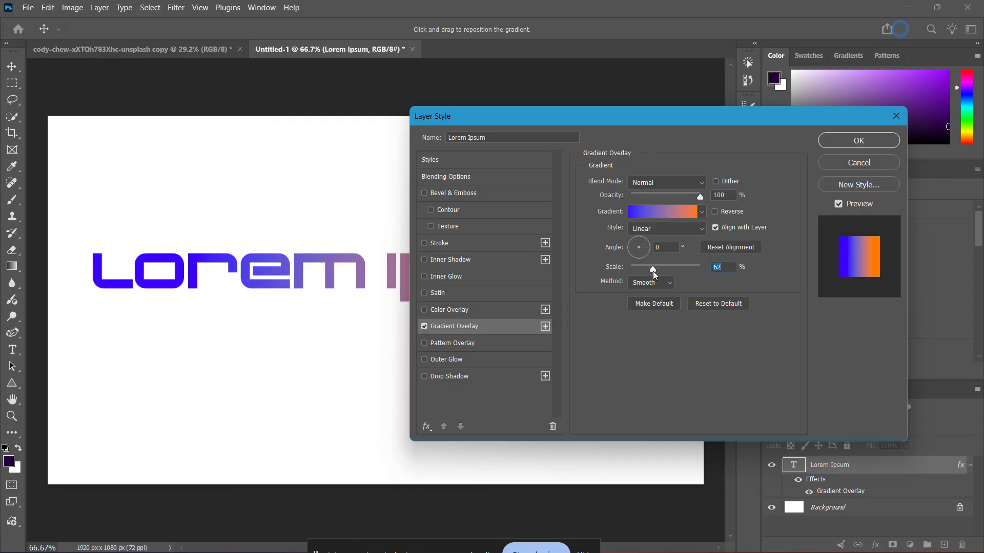
# - Set the gradient overlay's angle to 87° and its scale to 88%, apply the layer style and deselect the text
pyautogui.click(639, 242)
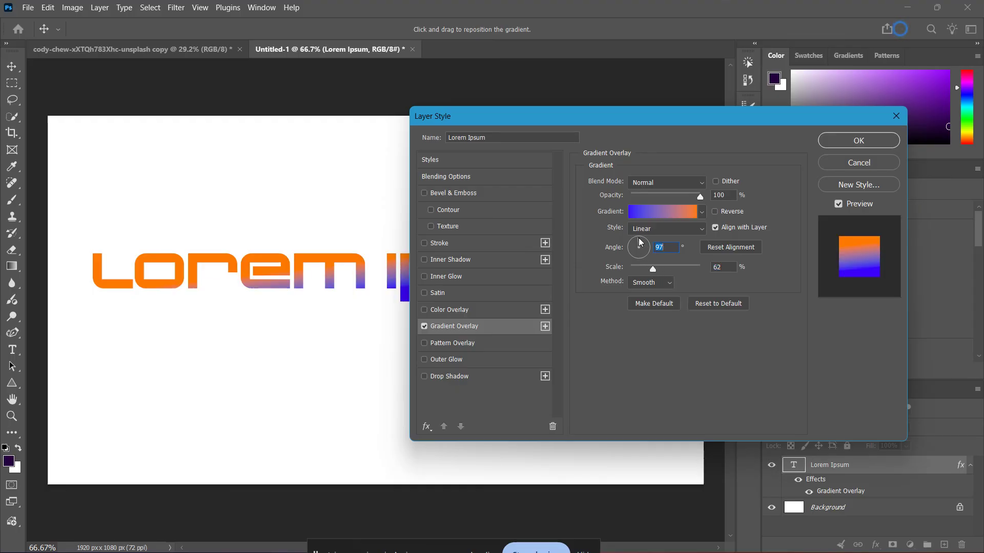
pyautogui.moveTo(639, 238)
pyautogui.mouseDown()
pyautogui.moveTo(631, 244)
pyautogui.moveTo(639, 240)
pyautogui.mouseUp()
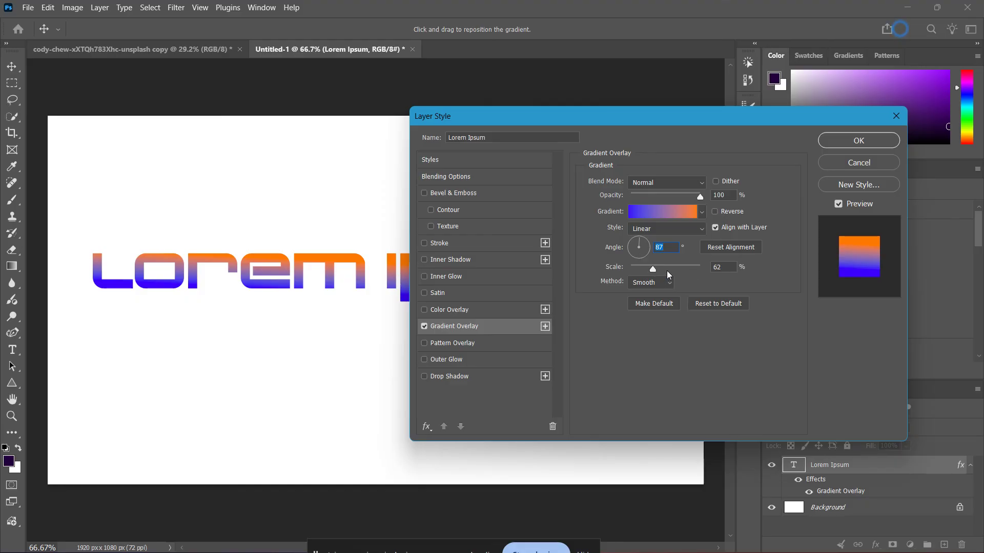
pyautogui.moveTo(653, 269)
pyautogui.mouseDown()
pyautogui.moveTo(684, 269)
pyautogui.moveTo(667, 271)
pyautogui.mouseUp()
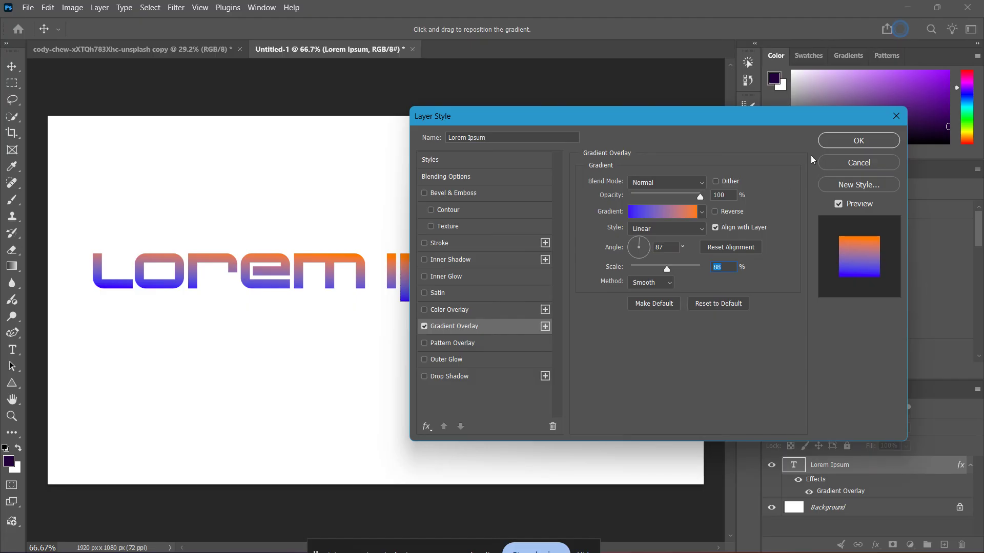
pyautogui.click(838, 140)
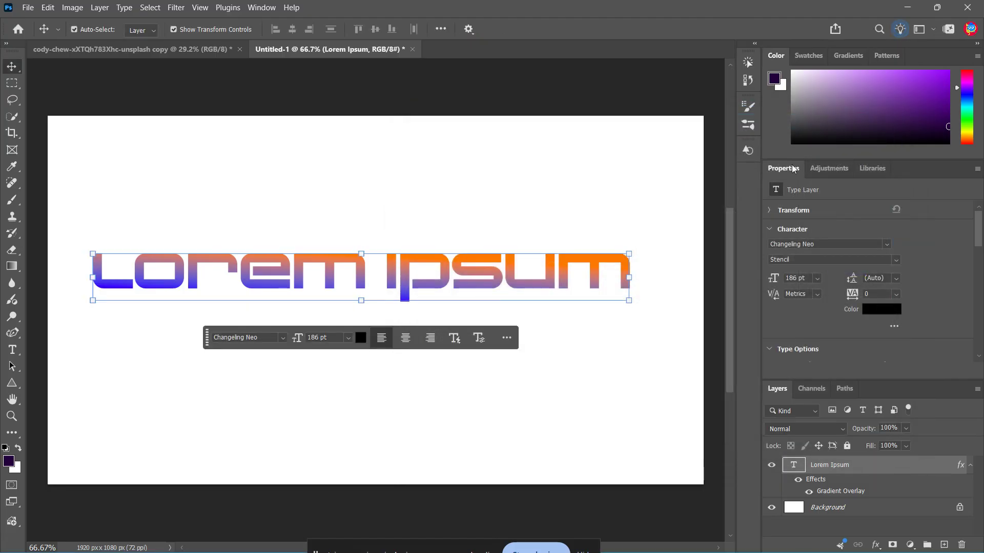
pyautogui.click(682, 243)
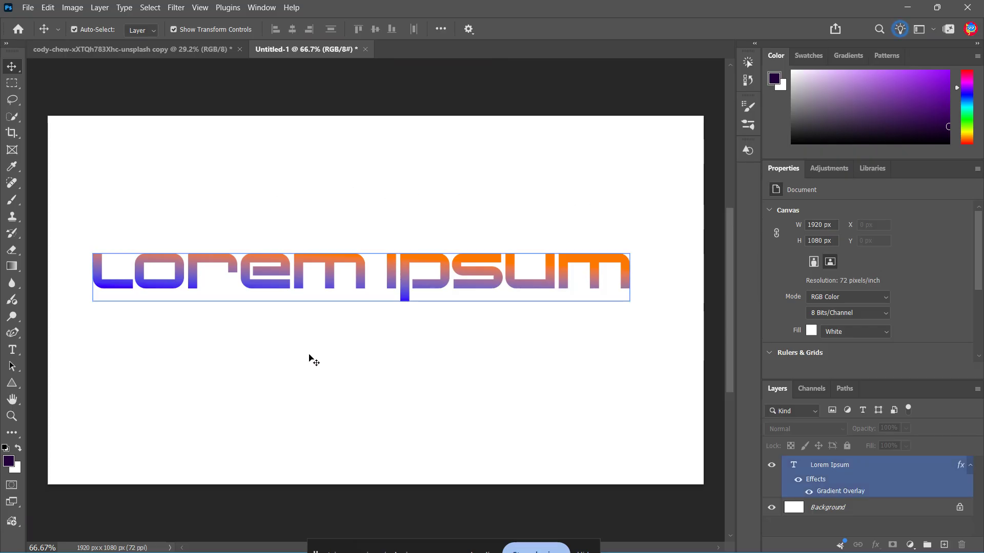